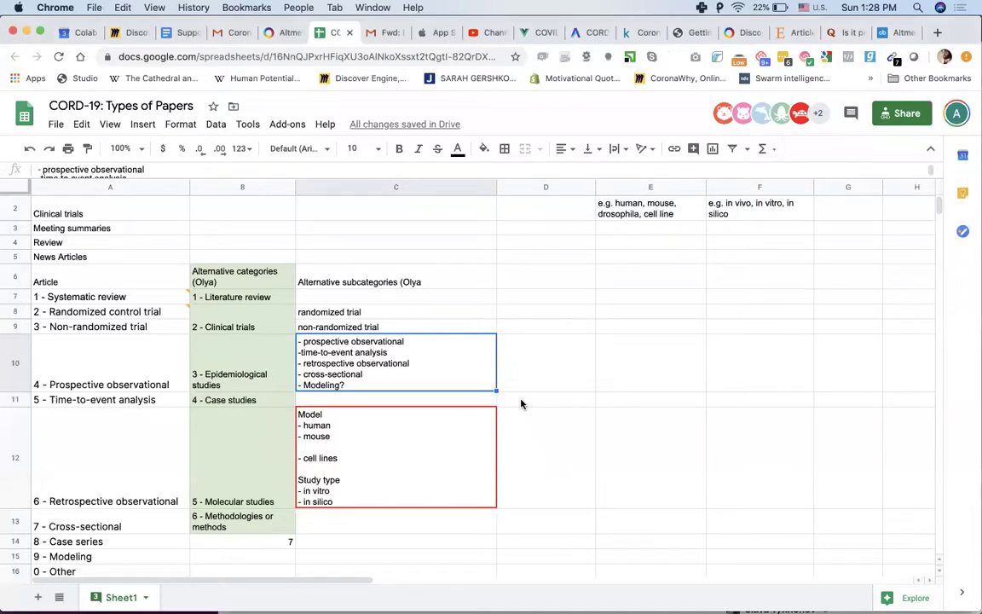
{"action": "left_click", "coordinate": [308, 526]}
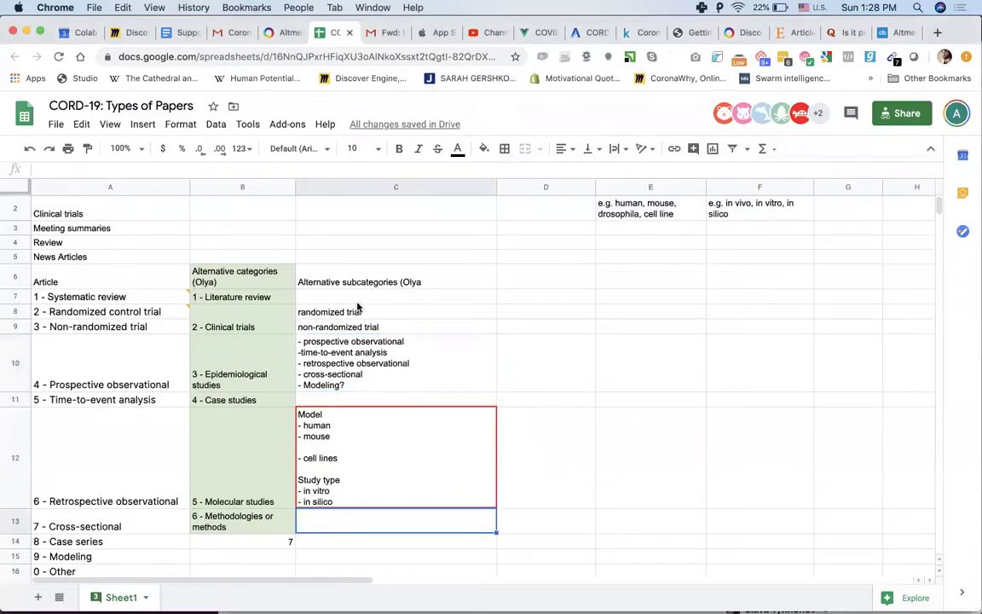
{"action": "left_click", "coordinate": [333, 400]}
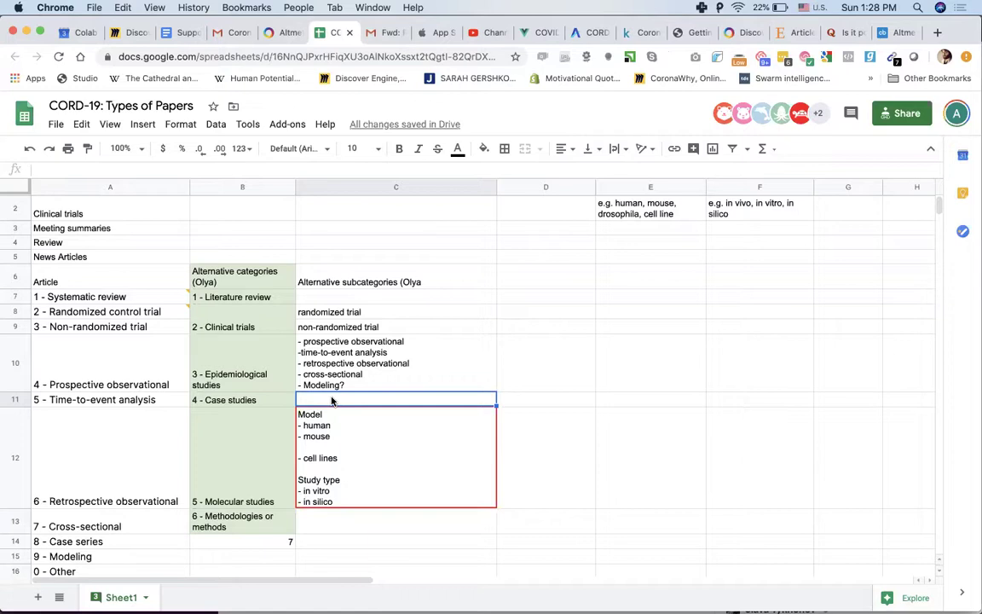
{"action": "left_click", "coordinate": [338, 315]}
{"action": "key", "text": "Down"}
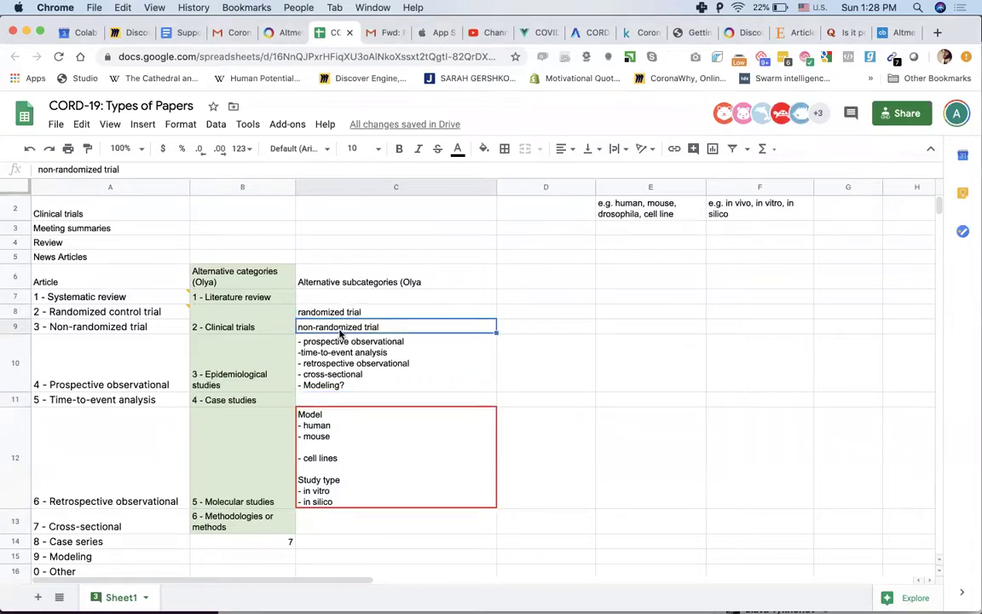
{"action": "left_click", "coordinate": [347, 312]}
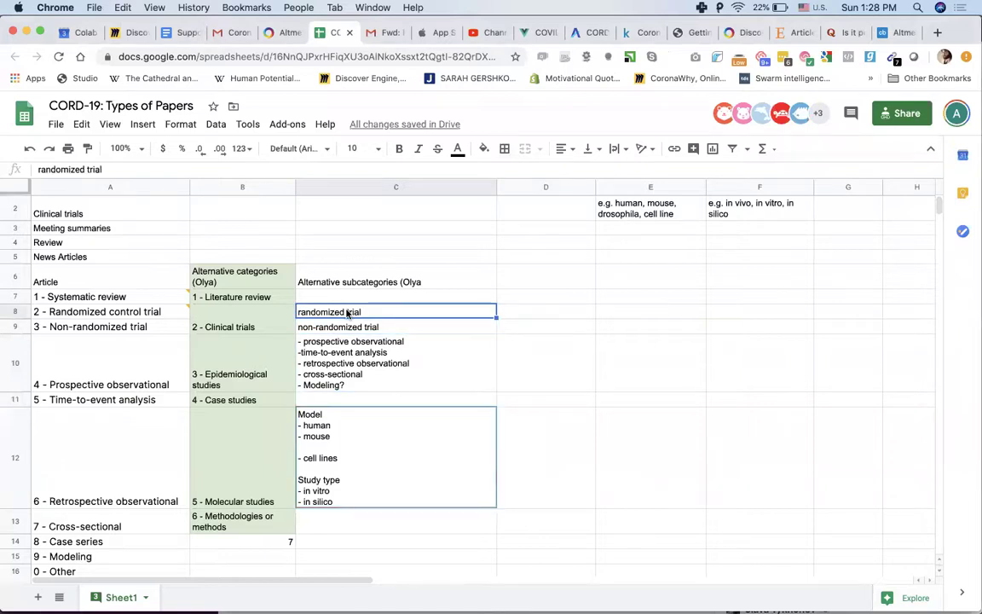
{"action": "key", "text": "Down"}
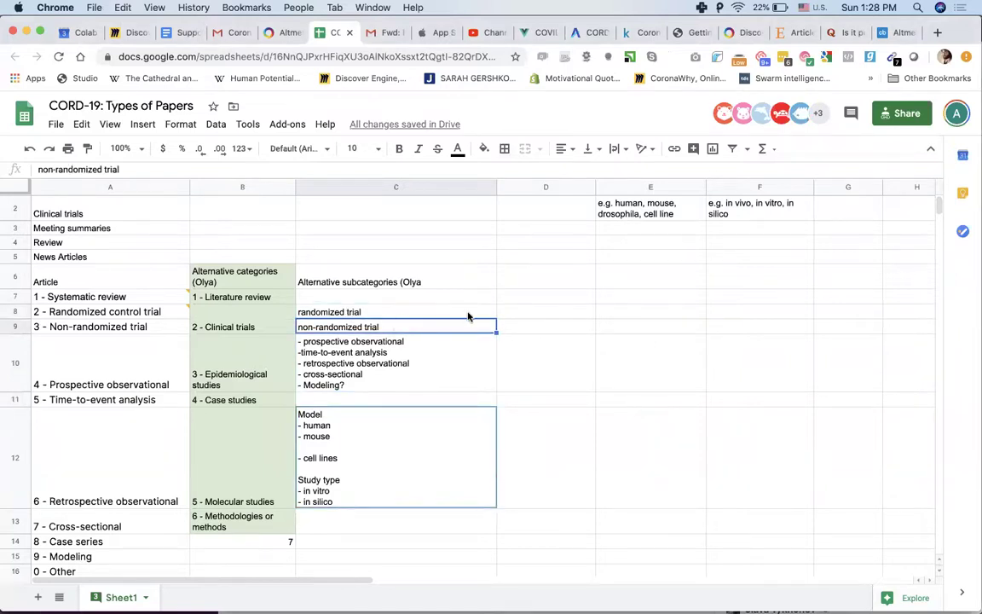
Step: Enter the lines "sample", "type of trial" and "phase" in cell D8, next to the randomized trial subcategory
{"action": "left_click", "coordinate": [528, 313]}
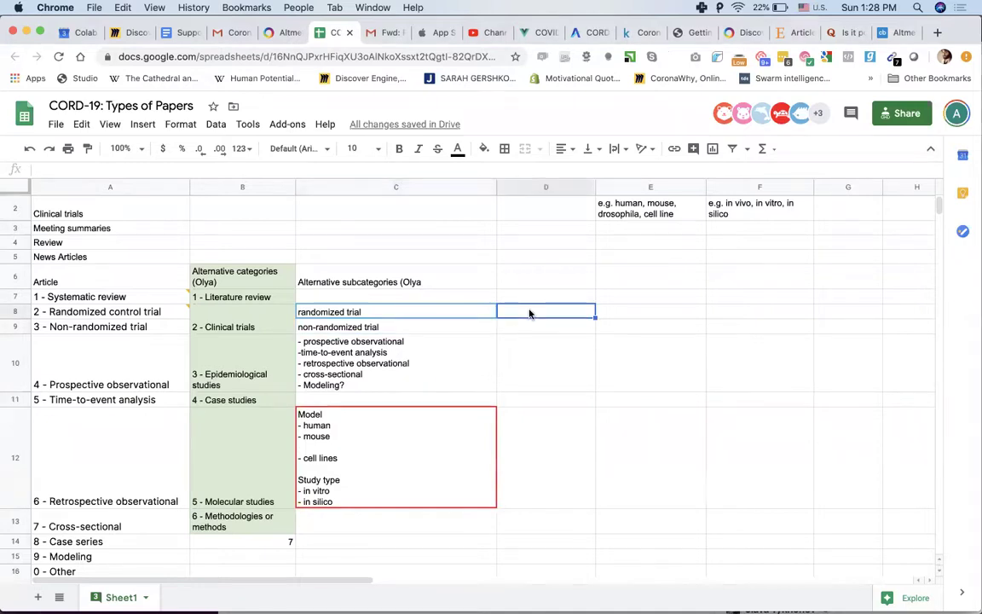
{"action": "type", "text": "sample"}
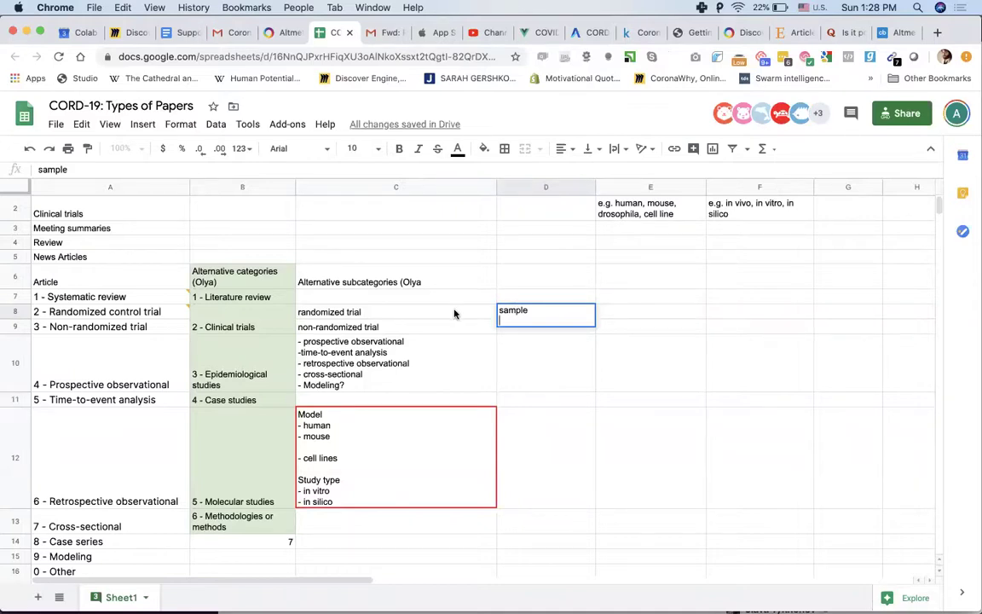
{"action": "double_click", "coordinate": [390, 311]}
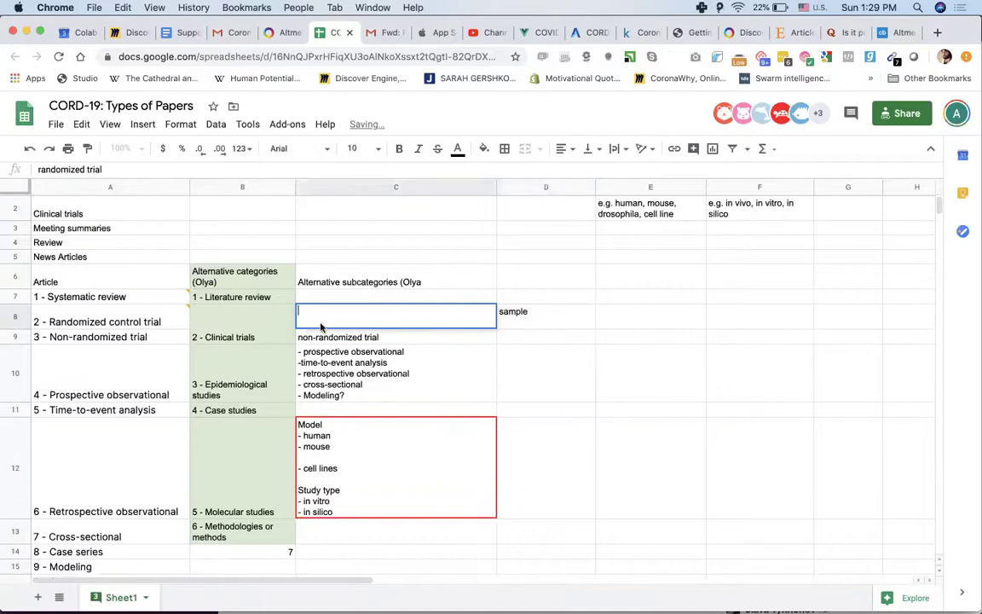
{"action": "left_click", "coordinate": [531, 310]}
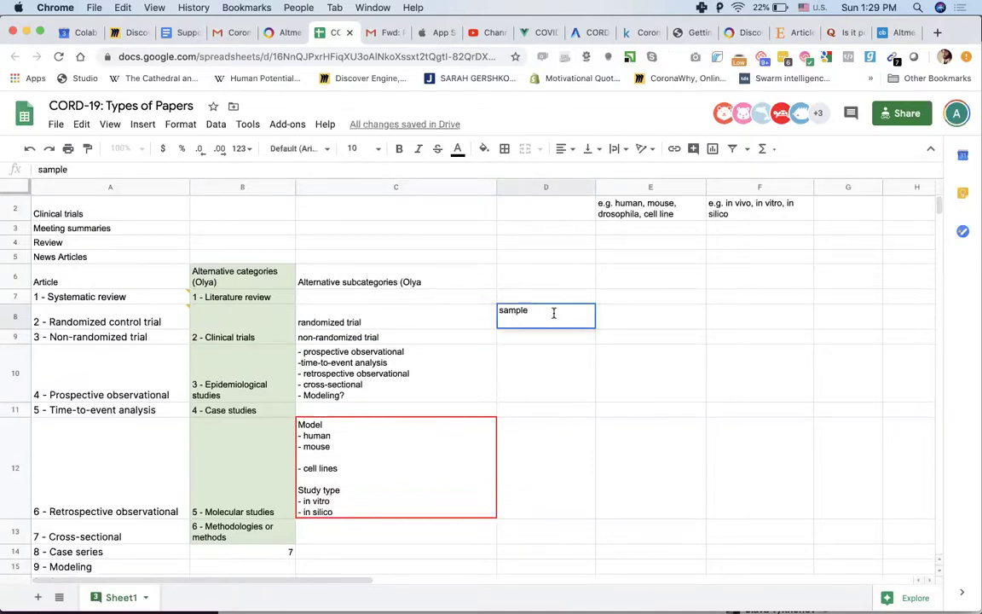
{"action": "key", "text": "Return"}
{"action": "key", "text": "alt+Return"}
{"action": "type", "text": "type of trial"}
{"action": "key", "text": "alt+Return"}
{"action": "type", "text": "Phase"}
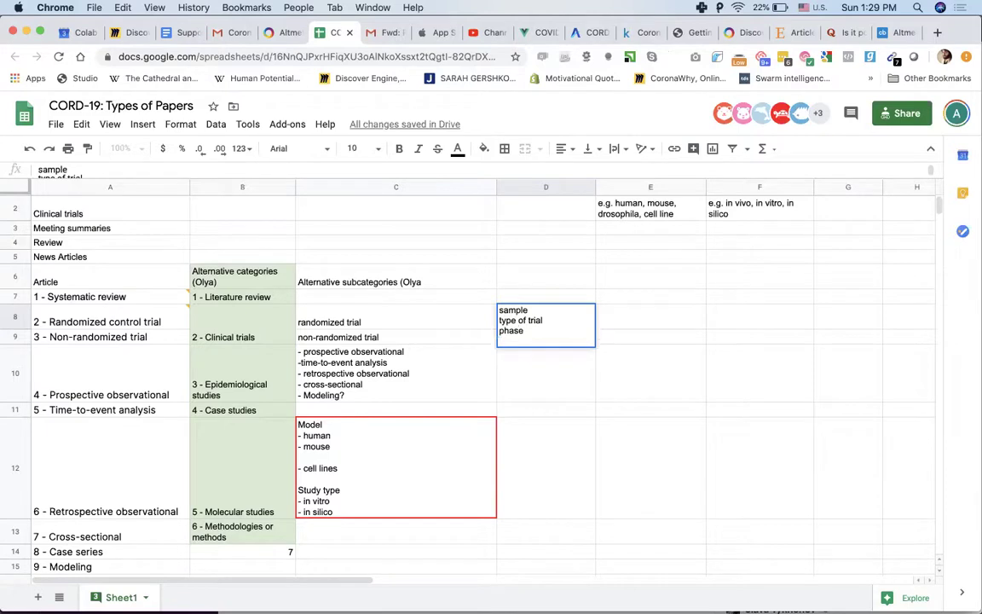
{"action": "key", "text": "Return"}
{"action": "left_click", "coordinate": [651, 358]}
Step: Extend the phase line in cell D8 to read "phase (1 safery,2 efficacy,3 final testing)"
{"action": "double_click", "coordinate": [546, 326]}
{"action": "key", "text": "alt+Return"}
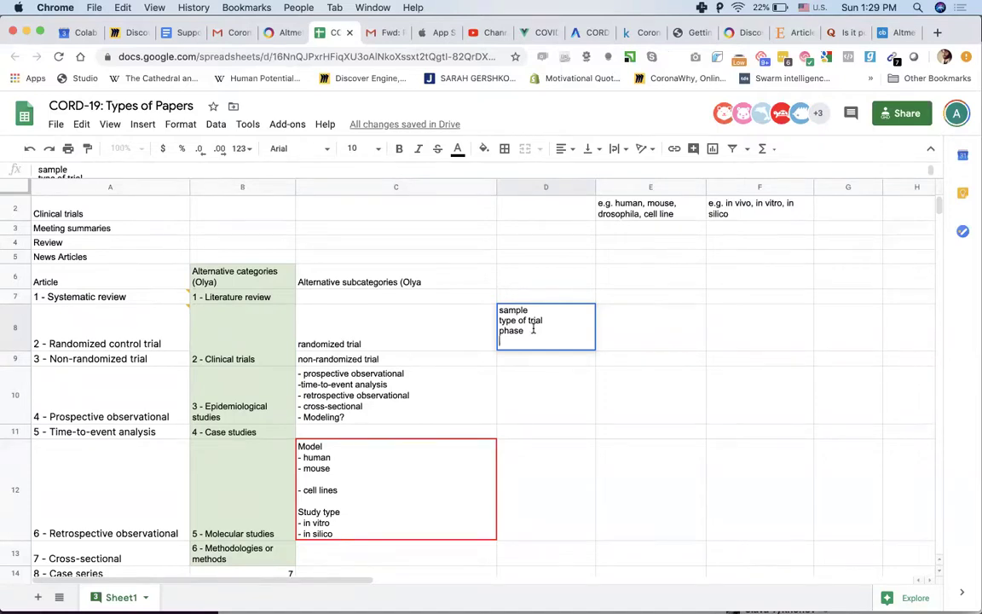
{"action": "type", "text": "(1,2,3)"}
{"action": "key", "text": "Right"}
{"action": "type", "text": "safery"}
{"action": "key", "text": "Delete"}
{"action": "type", "text": "efficacy"}
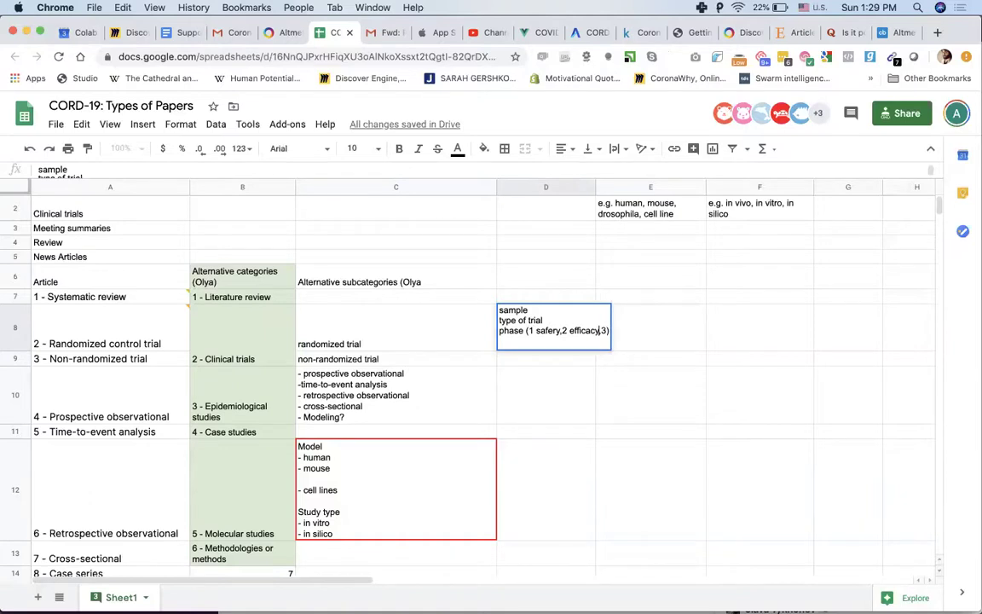
{"action": "key", "text": "Right"}
{"action": "type", "text": "testing"}
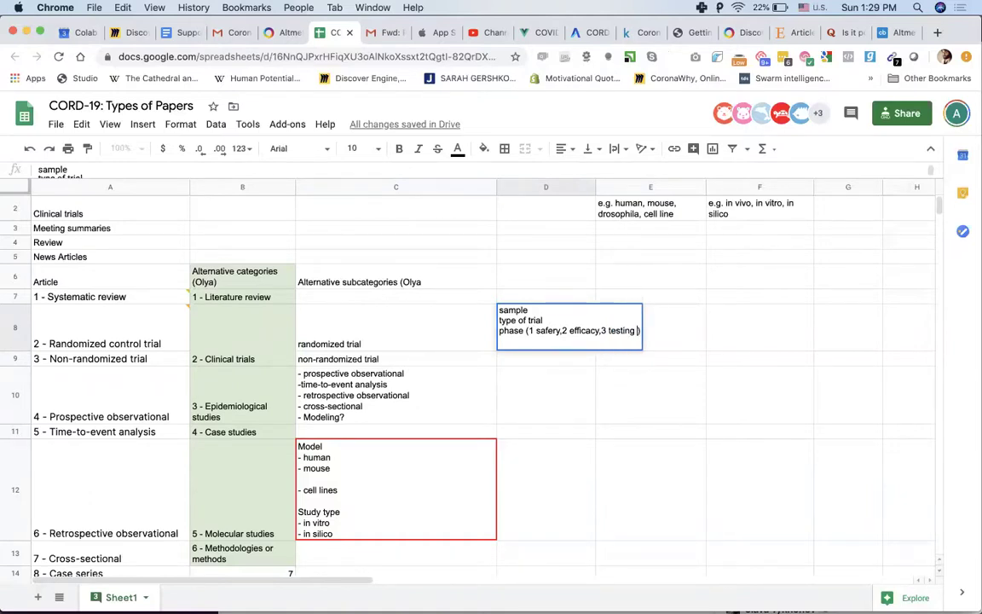
{"action": "left_click", "coordinate": [627, 330]}
{"action": "type", "text": "final"}
{"action": "left_click", "coordinate": [655, 330]}
{"action": "key", "text": "BackSpace"}
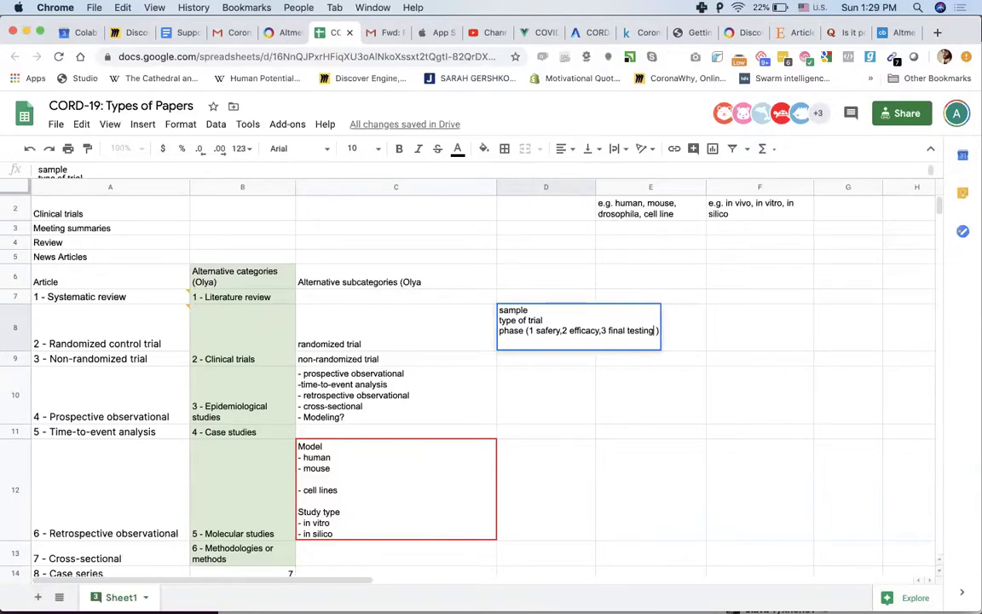
{"action": "key", "text": "Return"}
Step: Add a fourth line, "type of substance/drug", to the attribute list in cell D8
{"action": "left_click", "coordinate": [546, 332]}
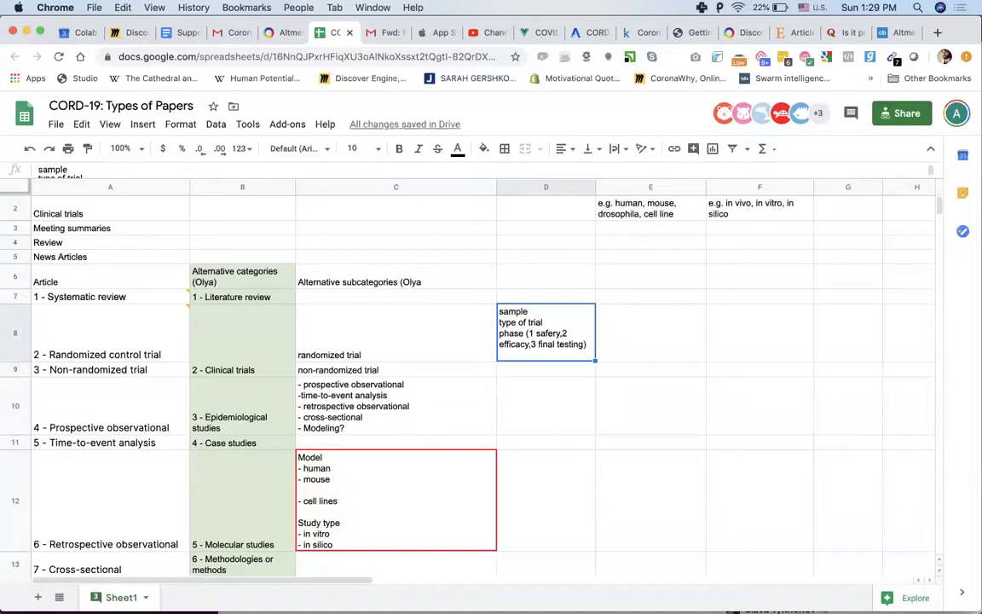
{"action": "key", "text": "Return"}
{"action": "key", "text": "alt+Return"}
{"action": "type", "text": "type of "}
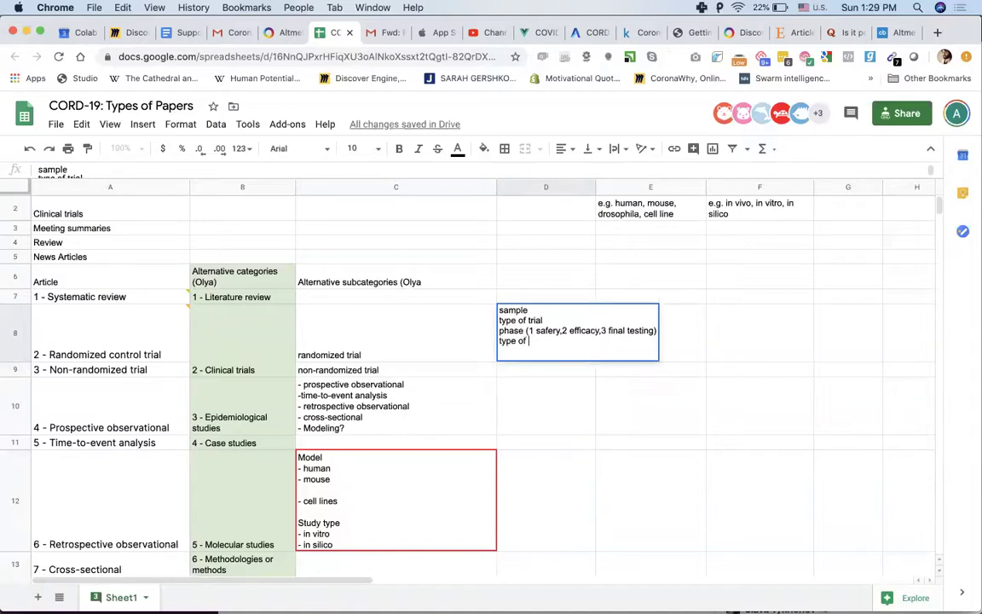
{"action": "type", "text": "substance"}
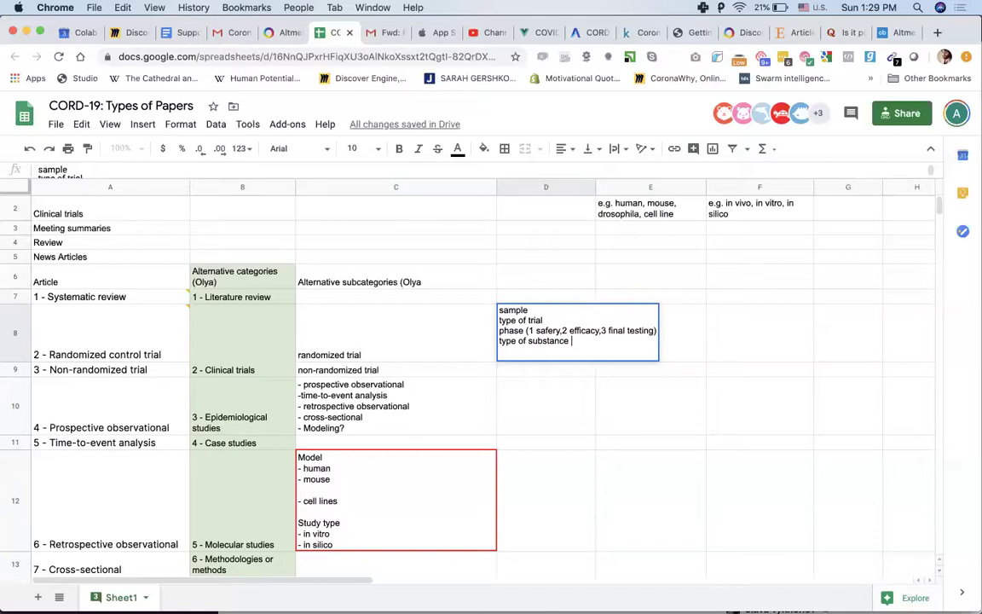
{"action": "type", "text": " drug"}
{"action": "key", "text": "Return"}
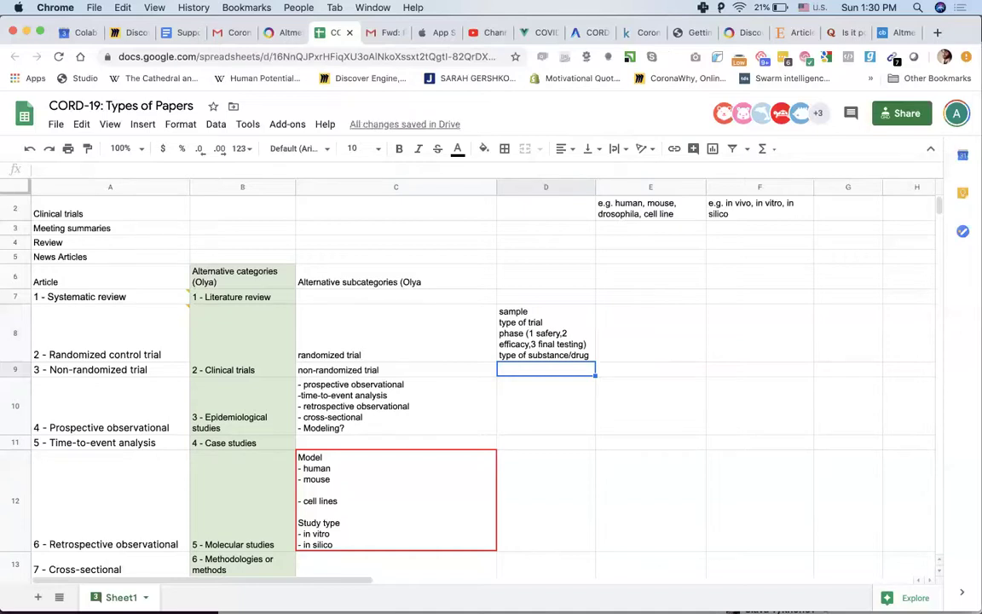
Step: Change the last line of cell D8 to "type of treatment (drug, vaccine)"
{"action": "left_click", "coordinate": [546, 332]}
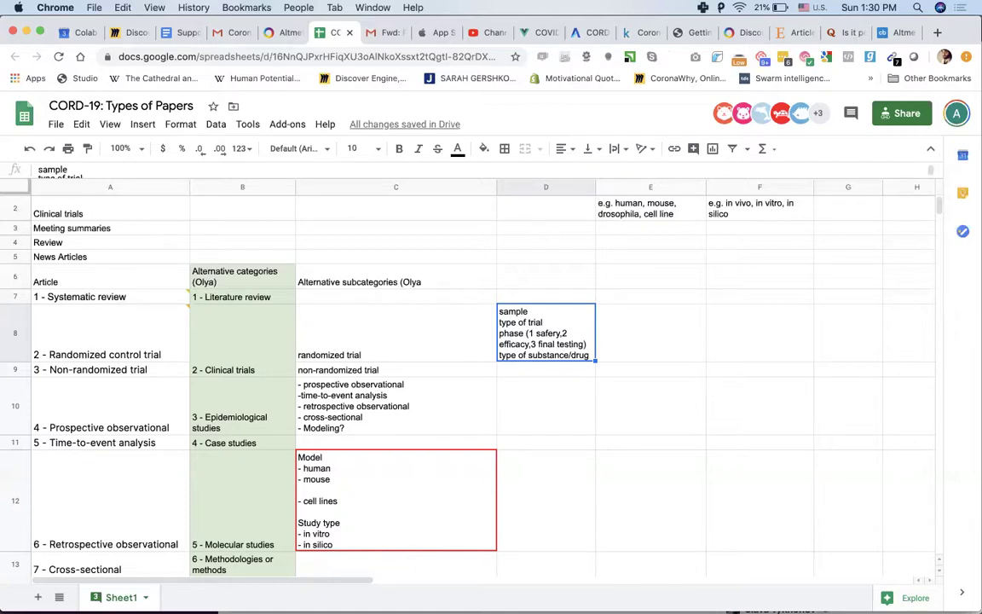
{"action": "double_click", "coordinate": [528, 341]}
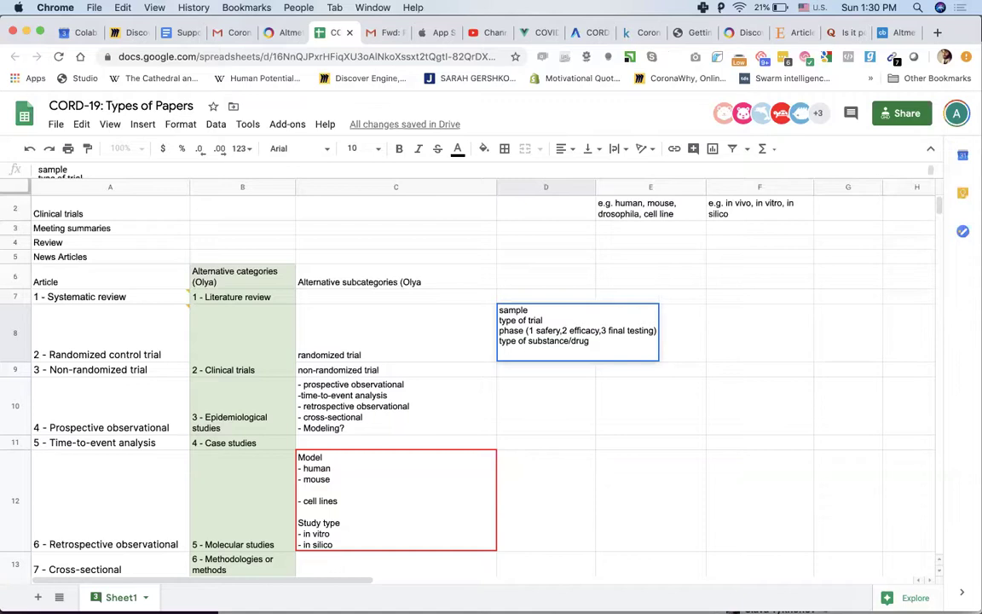
{"action": "key", "text": "alt+shift+Right"}
{"action": "type", "text": "treatment"}
{"action": "key", "text": "alt+BackSpace"}
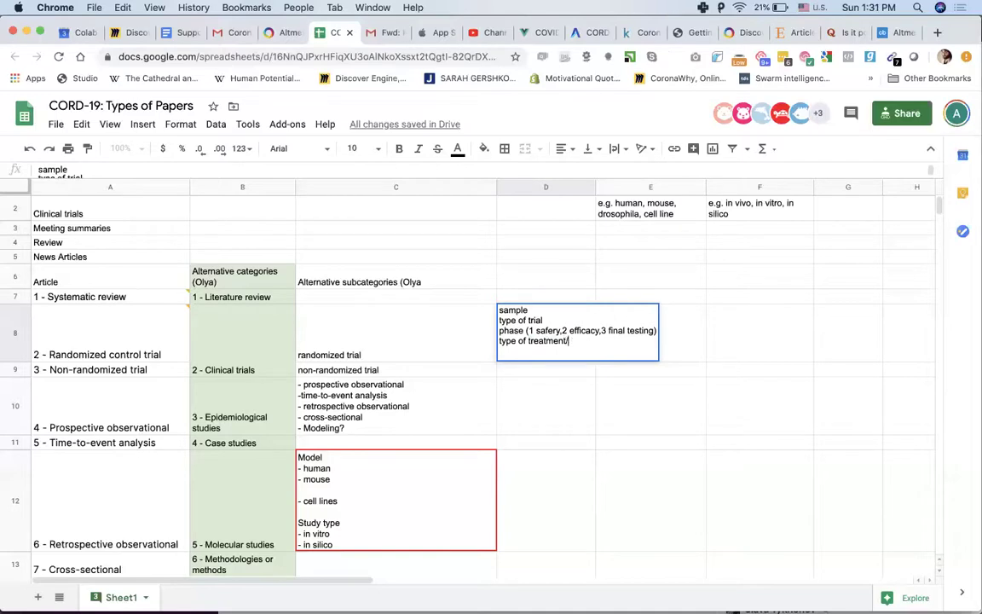
{"action": "key", "text": "BackSpace"}
{"action": "type", "text": "(drug, vaccien"}
{"action": "key", "text": "BackSpace"}
{"action": "key", "text": "BackSpace"}
{"action": "type", "text": "ne,"}
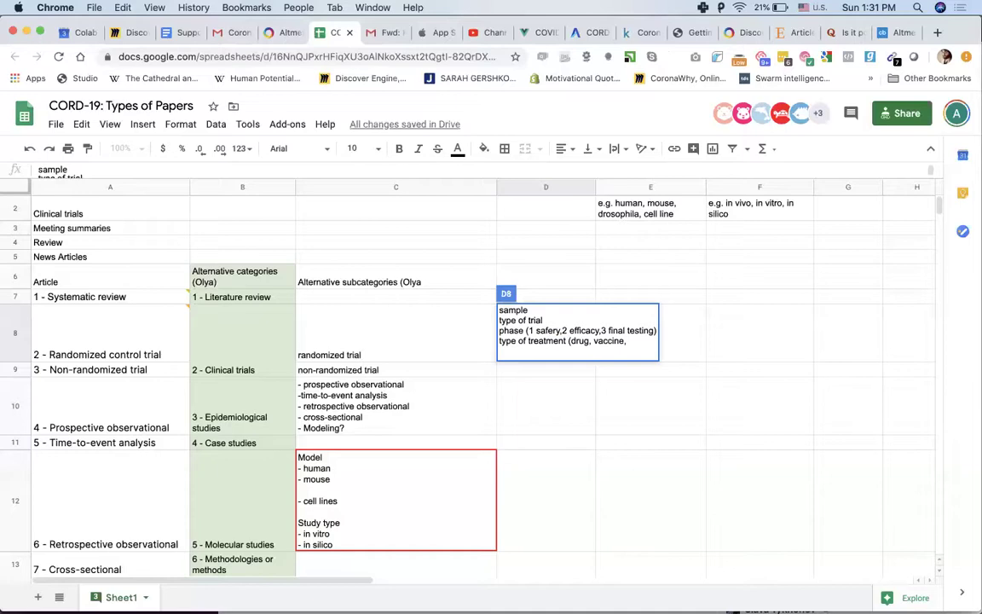
{"action": "key", "text": "BackSpace"}
{"action": "key", "text": "BackSpace"}
{"action": "type", "text": ")"}
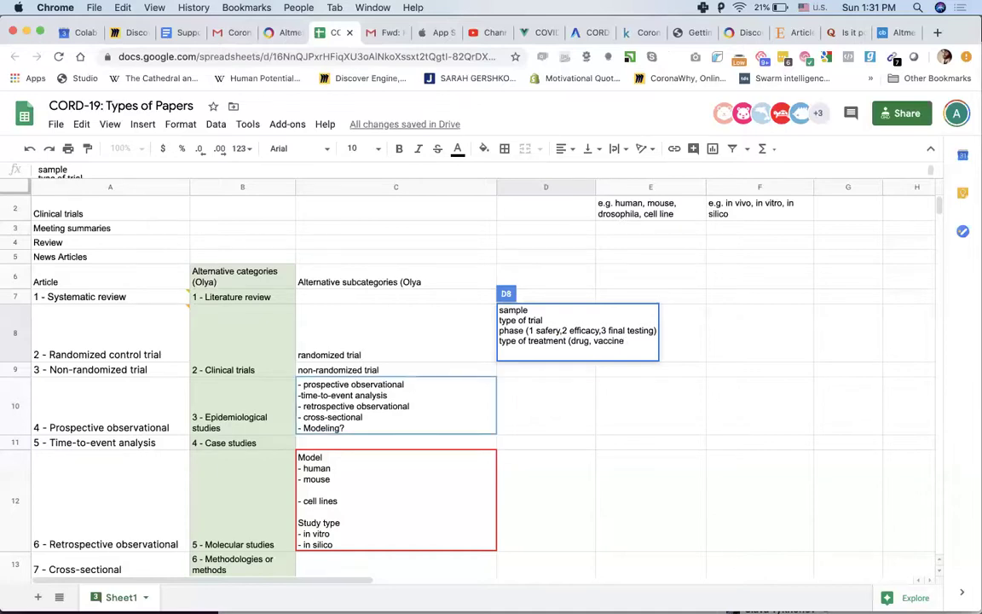
Step: Add a "class of treatment" line below the type of treatment line in cell D8
{"action": "key", "text": "alt+Return"}
{"action": "type", "text": "clas"}
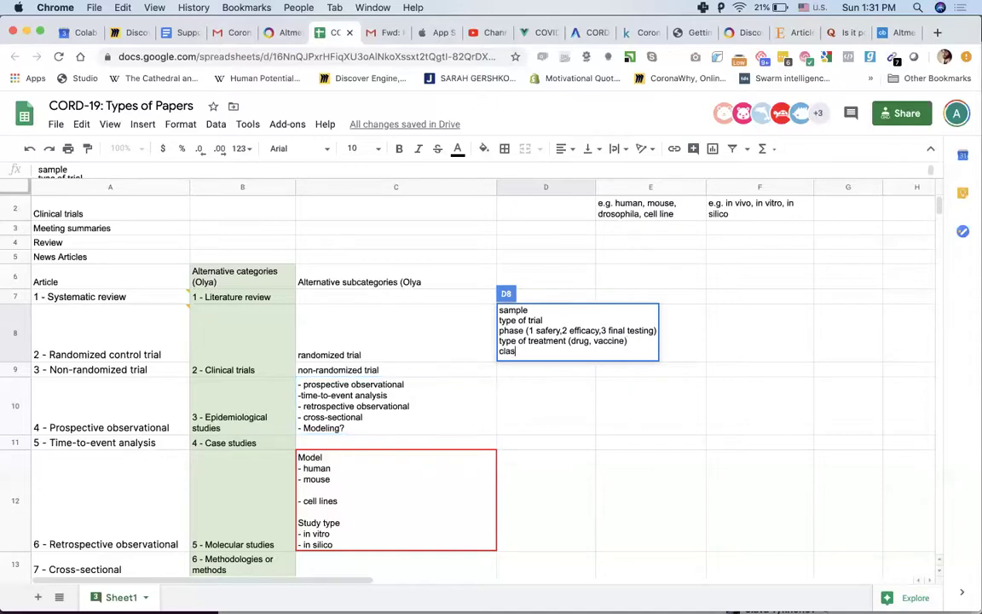
{"action": "type", "text": "s of treatment"}
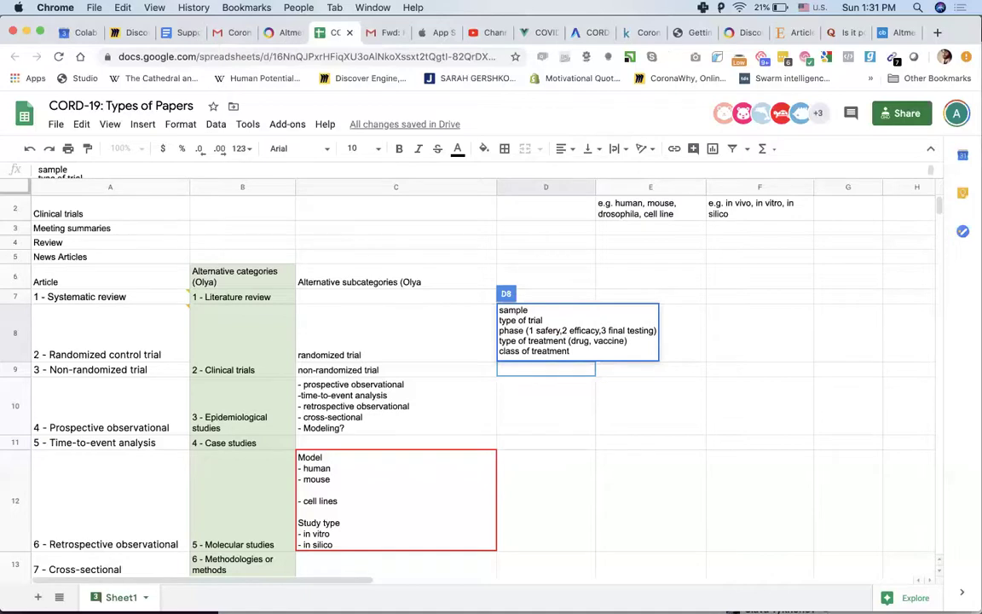
Step: Make the drug and vaccine line in D8 begin with "class" and reduce the line below it to "class"
{"action": "key", "text": "super+BackSpace"}
{"action": "key", "text": "alt+shift+Right"}
{"action": "type", "text": "class"}
{"action": "key", "text": "alt+shift+Left"}
{"action": "key", "text": "super+c"}
{"action": "key", "text": "End"}
{"action": "key", "text": "alt+Return"}
{"action": "key", "text": "super+v"}
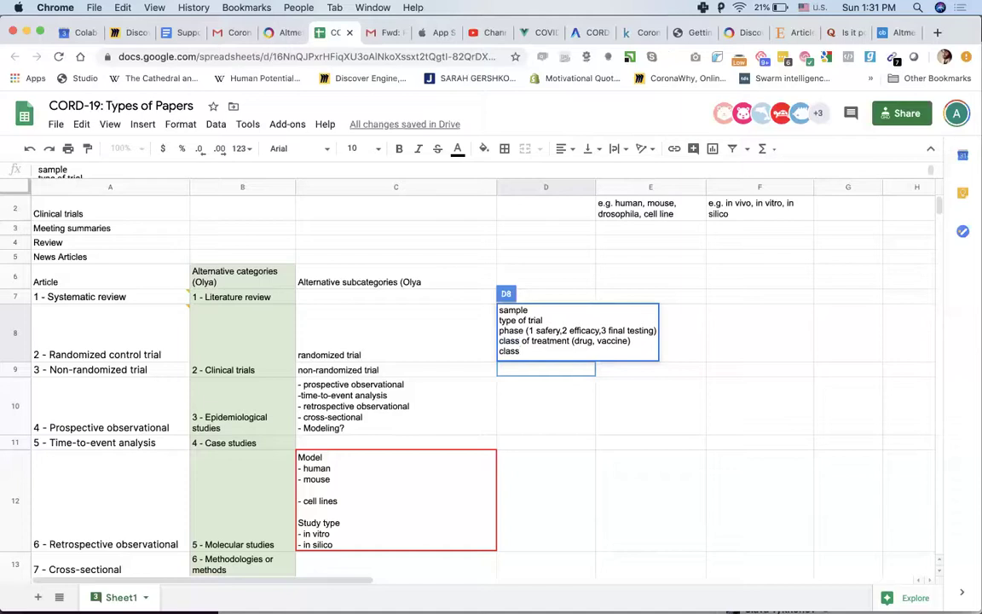
Step: Restore "type" in the drug and vaccine line of D8 and complete the last line as "class of treatment ("
{"action": "key", "text": "Up"}
{"action": "key", "text": "alt+shift+Left"}
{"action": "type", "text": "type"}
{"action": "key", "text": "Down"}
{"action": "key", "text": "End"}
{"action": "type", "text": "of treatment (b"}
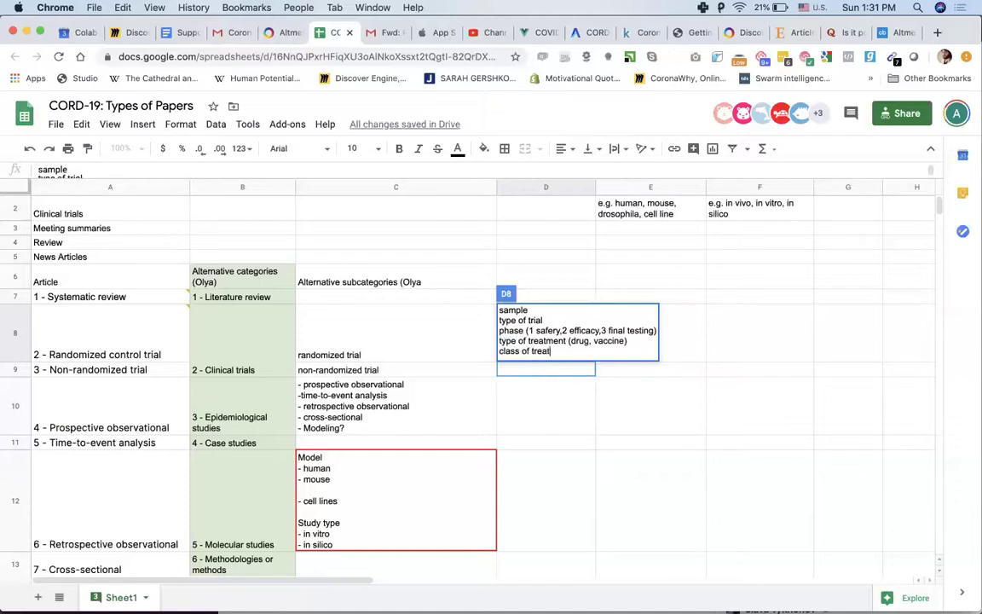
{"action": "key", "text": "BackSpace"}
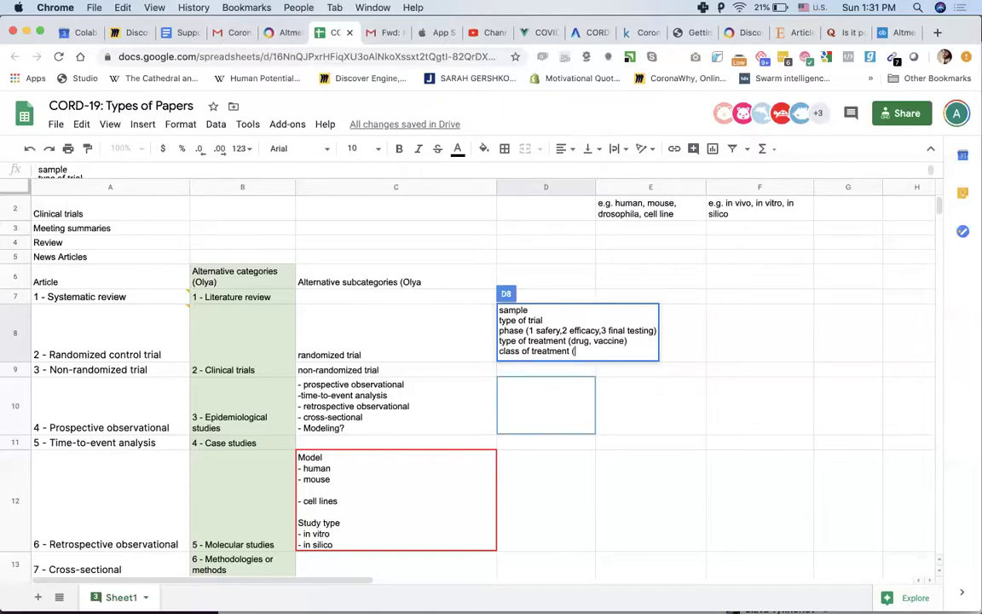
{"action": "key", "text": "Return"}
Step: Copy the full attribute list from cell D8 into the neighbouring cell E8
{"action": "left_click", "coordinate": [651, 296]}
{"action": "left_click", "coordinate": [650, 343]}
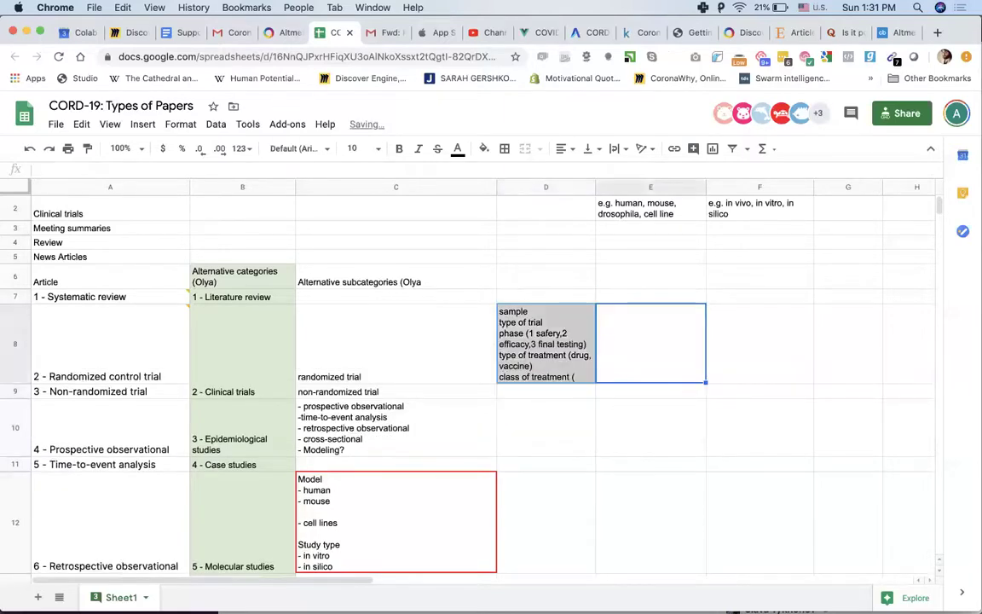
{"action": "key", "text": "cmd+c"}
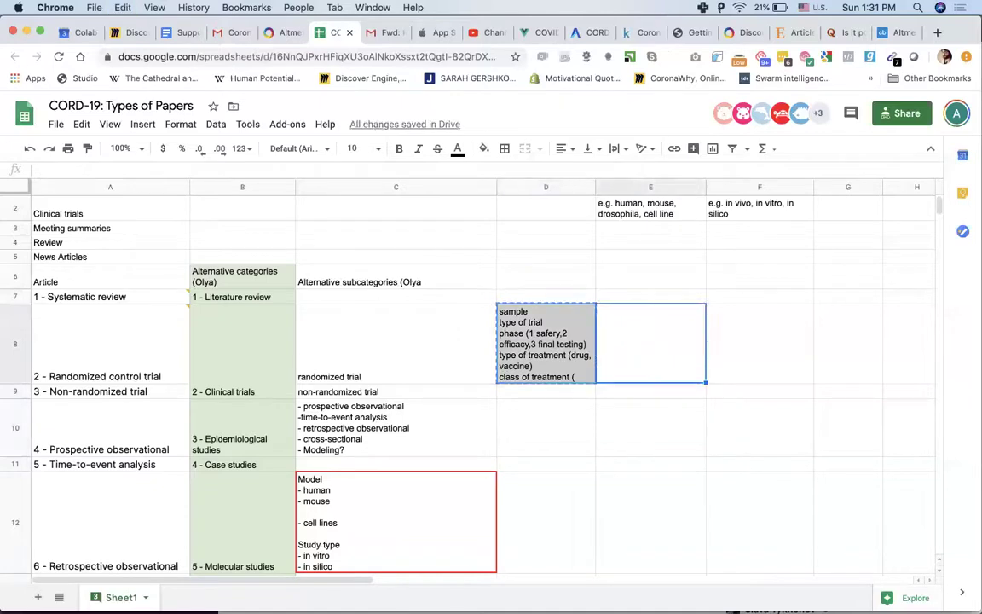
{"action": "left_click", "coordinate": [676, 334]}
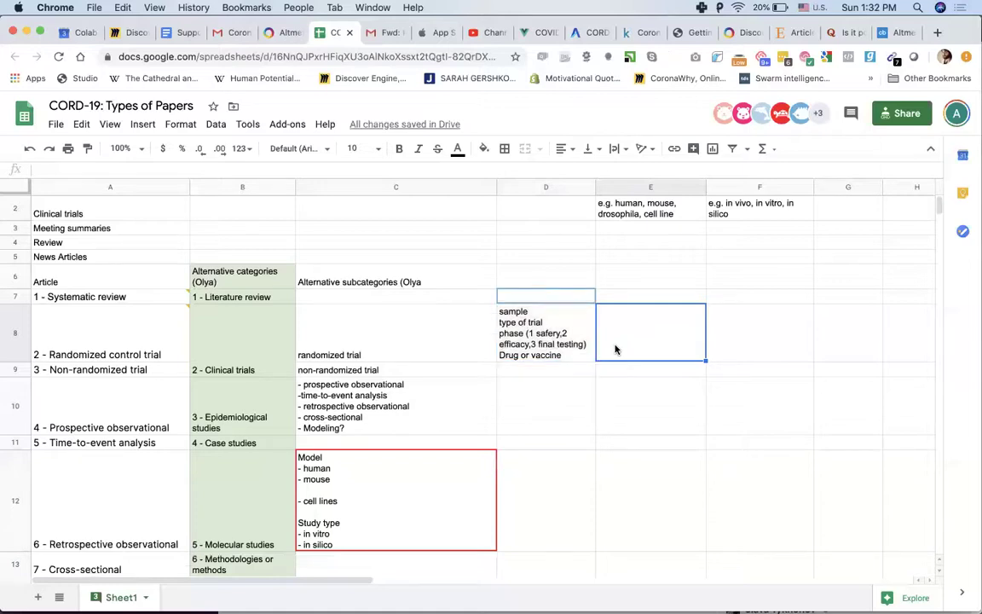
{"action": "key", "text": "super+v"}
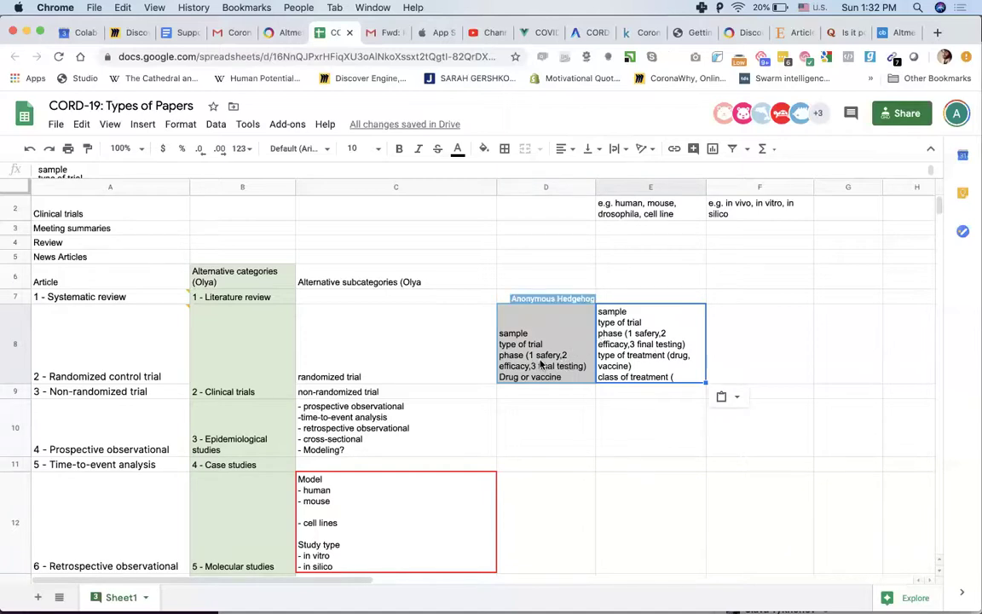
Step: Delete the unfinished "class of treatment (" line from the list in cell E8
{"action": "double_click", "coordinate": [653, 372]}
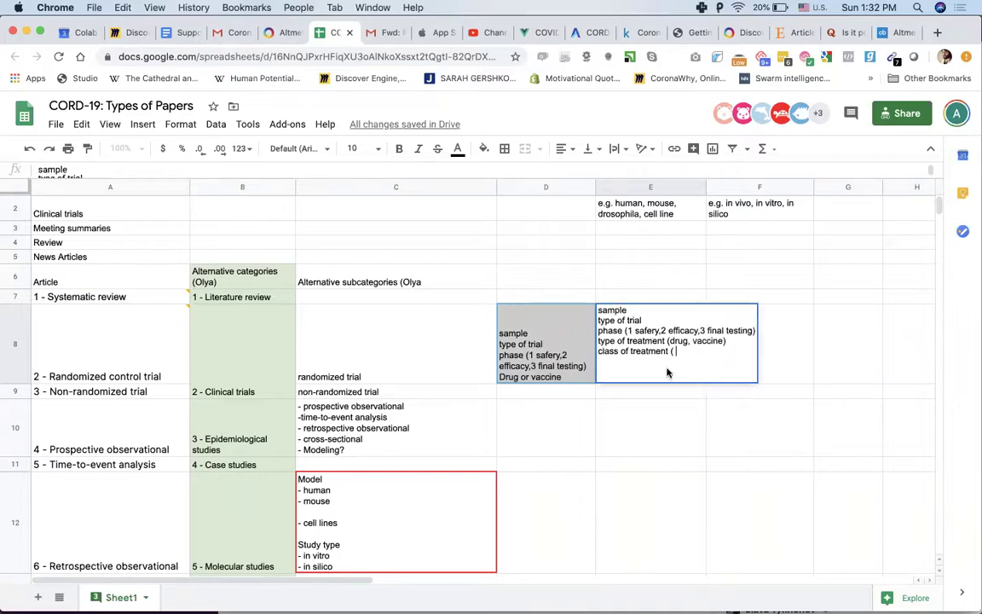
{"action": "key", "text": "BackSpace"}
{"action": "key", "text": "BackSpace"}
{"action": "key", "text": "BackSpace"}
{"action": "key", "text": "BackSpace"}
{"action": "key", "text": "BackSpace"}
{"action": "key", "text": "BackSpace"}
{"action": "key", "text": "BackSpace"}
{"action": "key", "text": "BackSpace"}
{"action": "key", "text": "BackSpace"}
{"action": "key", "text": "BackSpace"}
{"action": "key", "text": "BackSpace"}
{"action": "key", "text": "BackSpace"}
{"action": "key", "text": "BackSpace"}
{"action": "key", "text": "BackSpace"}
{"action": "key", "text": "BackSpace"}
{"action": "key", "text": "BackSpace"}
{"action": "key", "text": "BackSpace"}
{"action": "key", "text": "BackSpace"}
{"action": "key", "text": "BackSpace"}
{"action": "key", "text": "BackSpace"}
{"action": "key", "text": "Return"}
Step: Move the trimmed attribute list from E8 back into D8, replacing the contents of D8 and leaving E8 empty
{"action": "key", "text": "Up"}
{"action": "key", "text": "ctrl+c"}
{"action": "key", "text": "Left"}
{"action": "key", "text": "ctrl+v"}
{"action": "key", "text": "Right"}
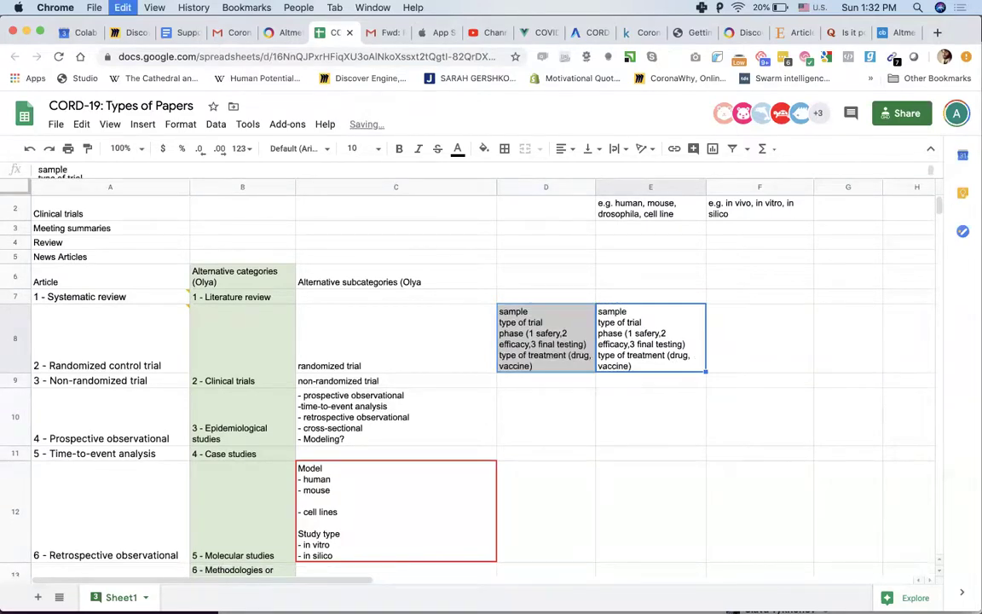
{"action": "key", "text": "ctrl+x"}
{"action": "key", "text": "Left"}
{"action": "key", "text": "ctrl+v"}
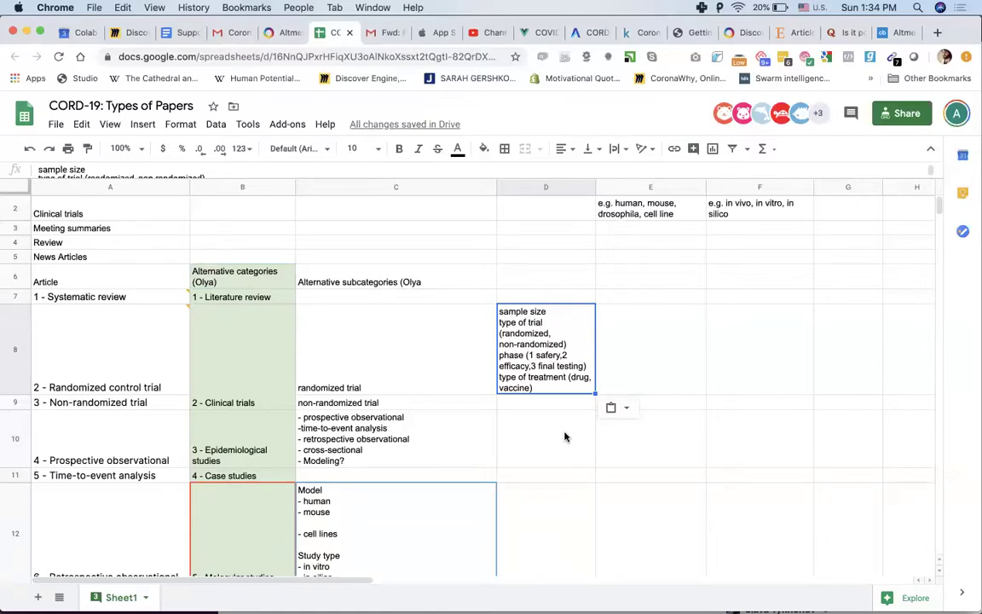
Step: Examine the columns of the Key Scientific Questions table on the coronamed-web site, up to Sample (n), and return to the spreadsheet
{"action": "left_click", "coordinate": [533, 32]}
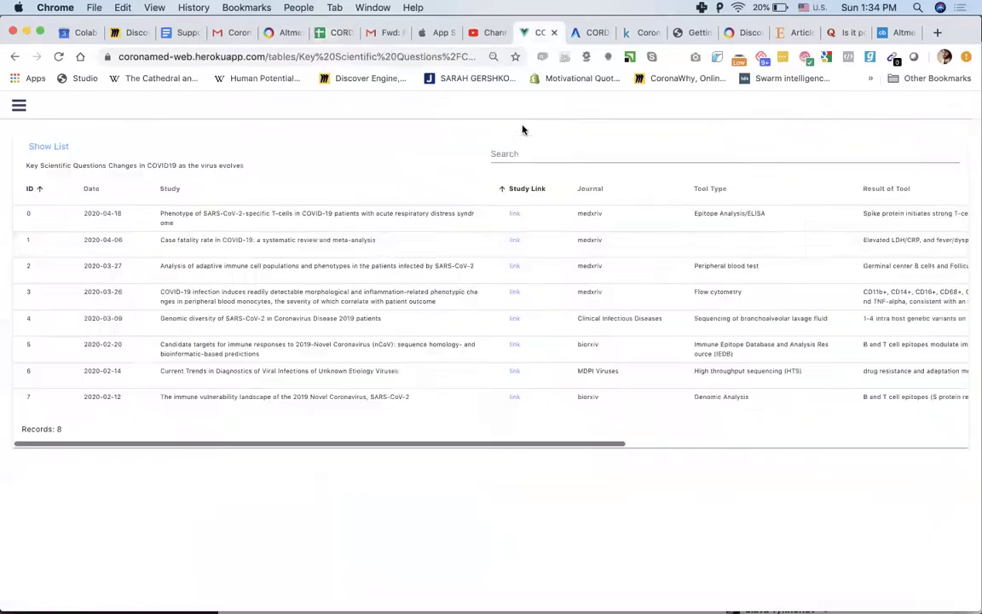
{"action": "scroll", "coordinate": [665, 218], "scroll_direction": "right", "scroll_amount": 10}
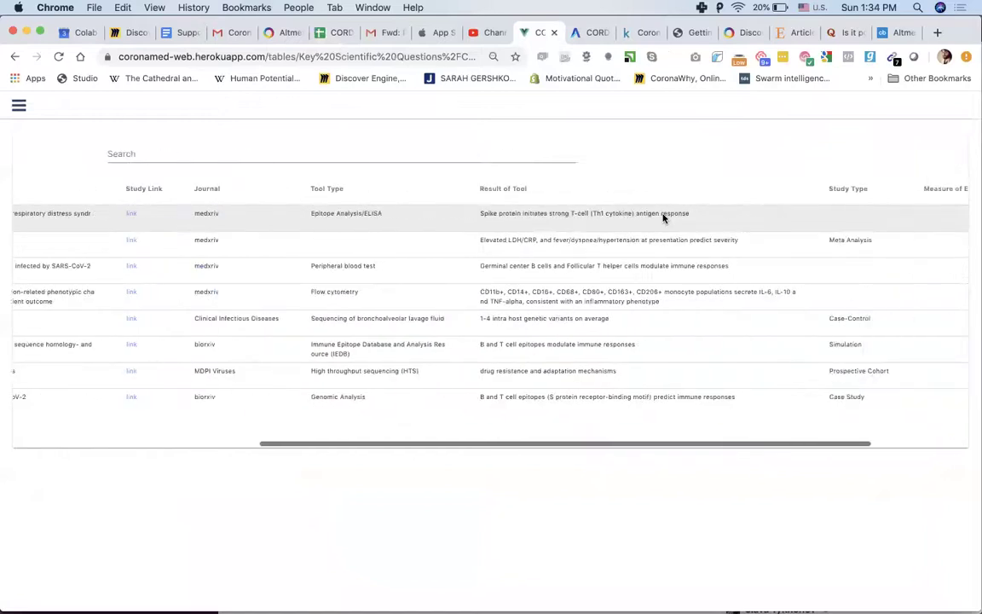
{"action": "scroll", "coordinate": [520, 214], "scroll_direction": "right", "scroll_amount": 5}
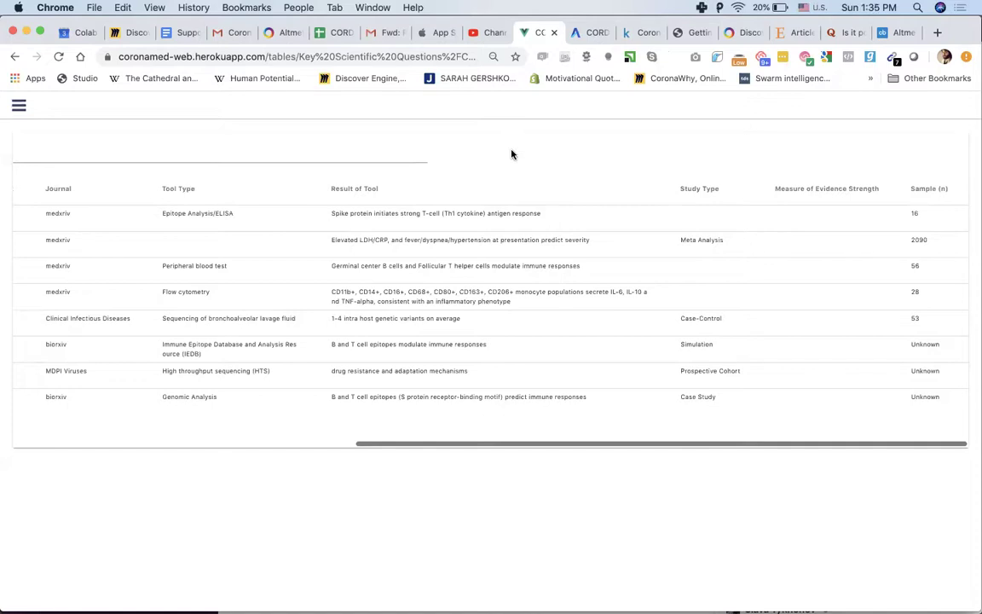
{"action": "left_click", "coordinate": [334, 32]}
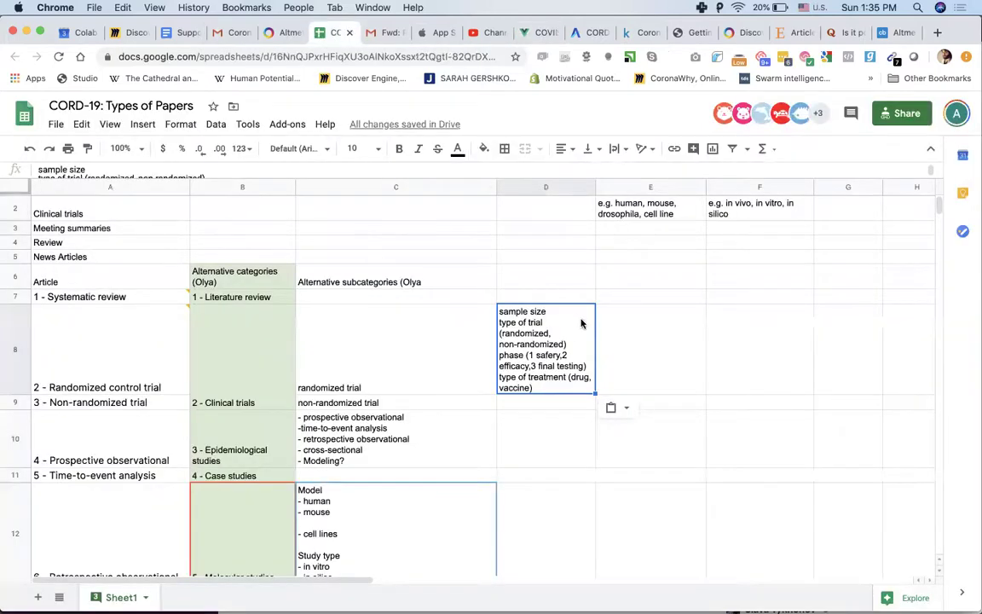